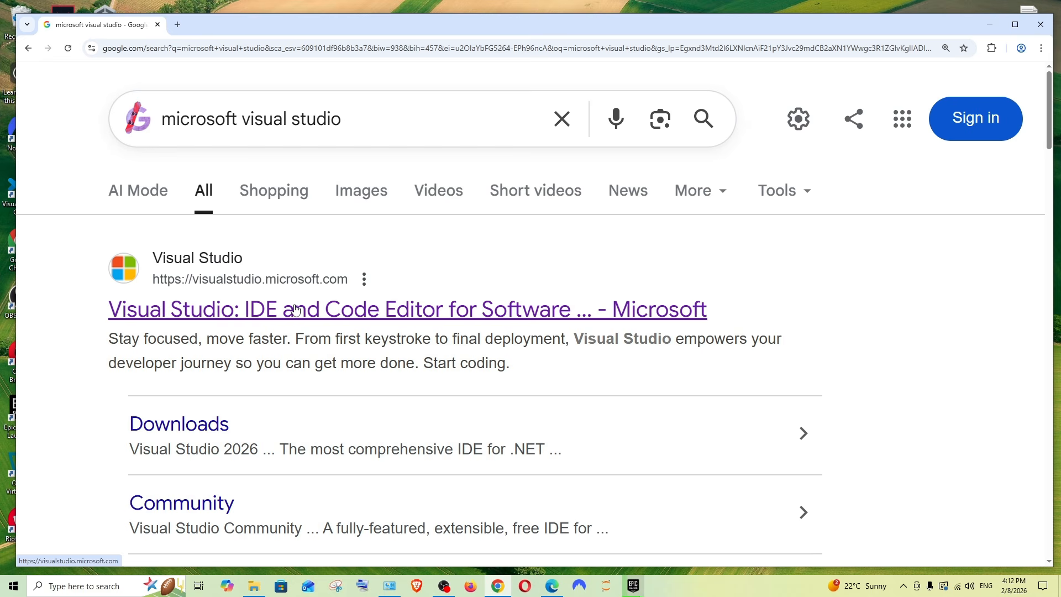
# - Open the Visual Studio website from the search results, start the free Visual Studio 2026 download, and check the browser's downloads
pyautogui.scroll(3, 290, 388)
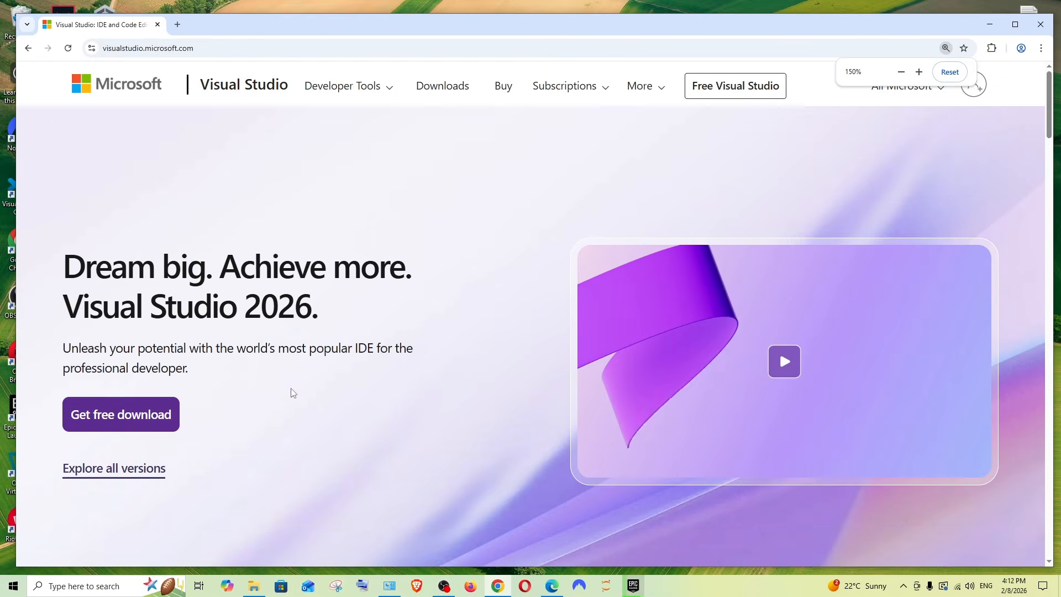
pyautogui.scroll(-2, 291, 388)
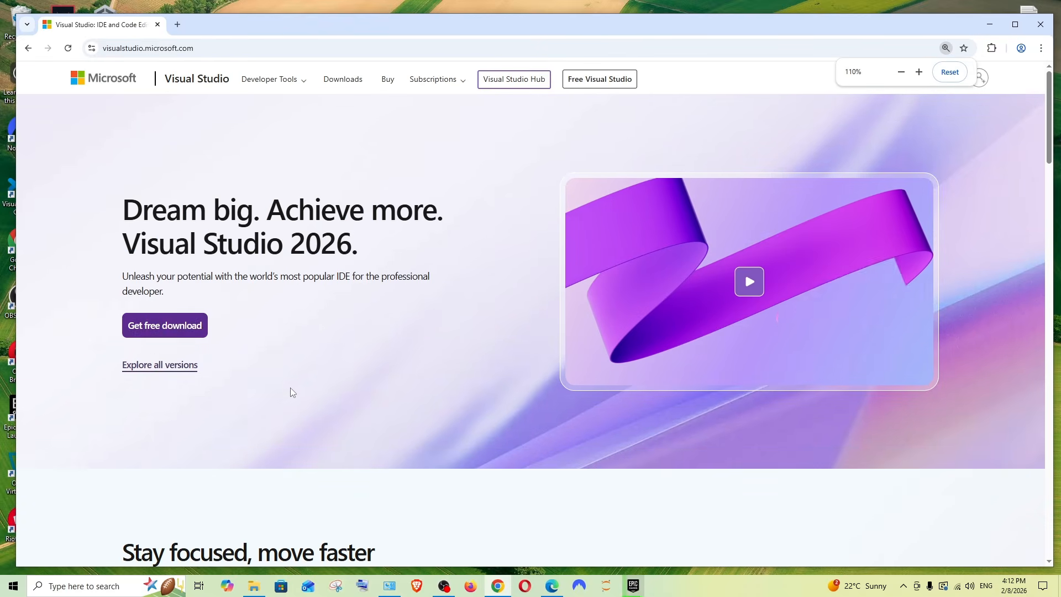
pyautogui.click(169, 328)
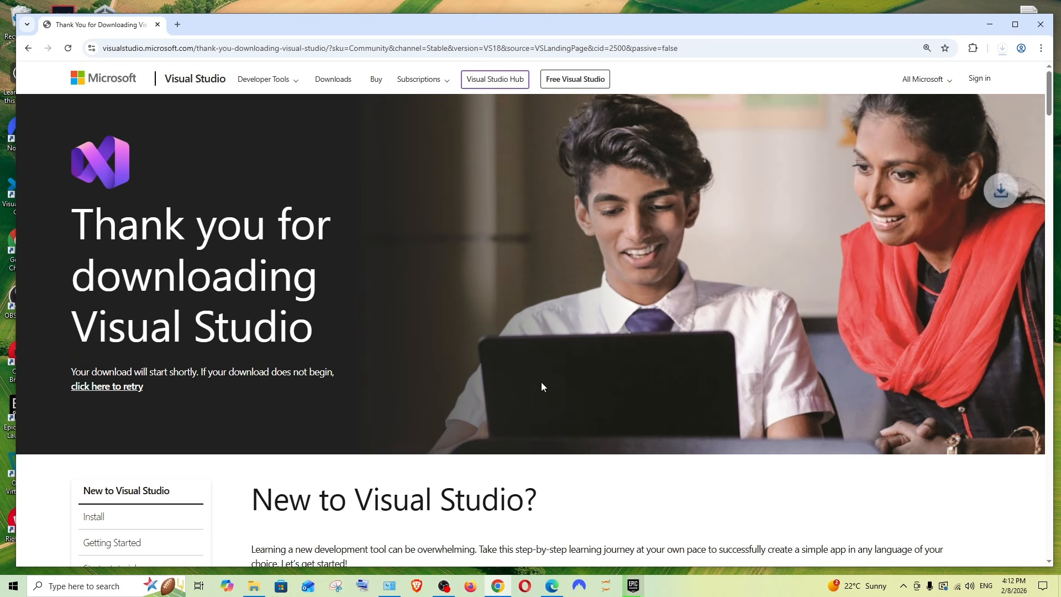
pyautogui.click(1003, 49)
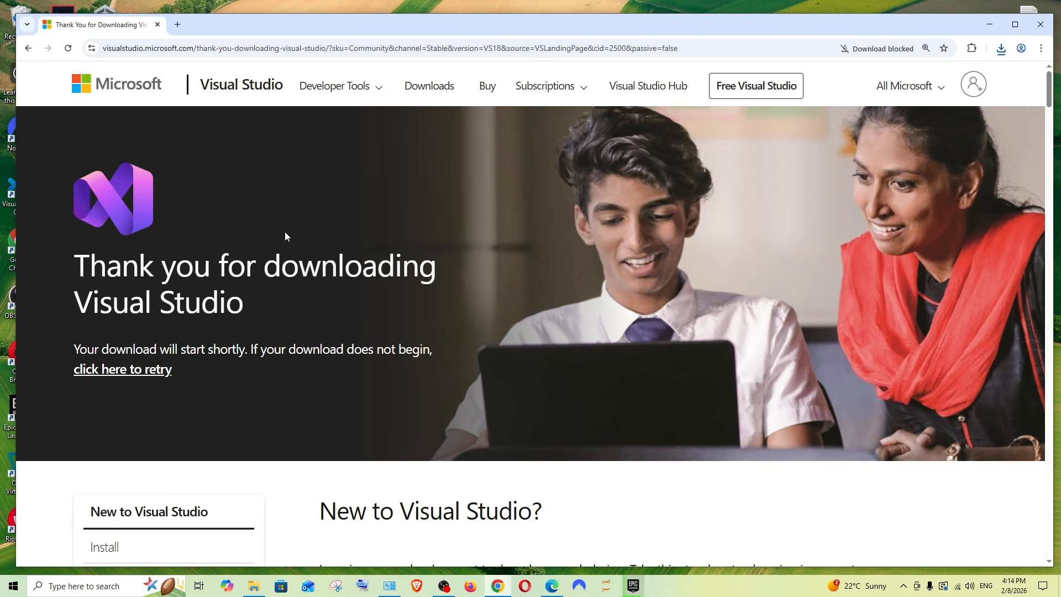
# - Return to the Visual Studio home page and explore all versions to compare the Community, Professional and Enterprise downloads
pyautogui.click(28, 50)
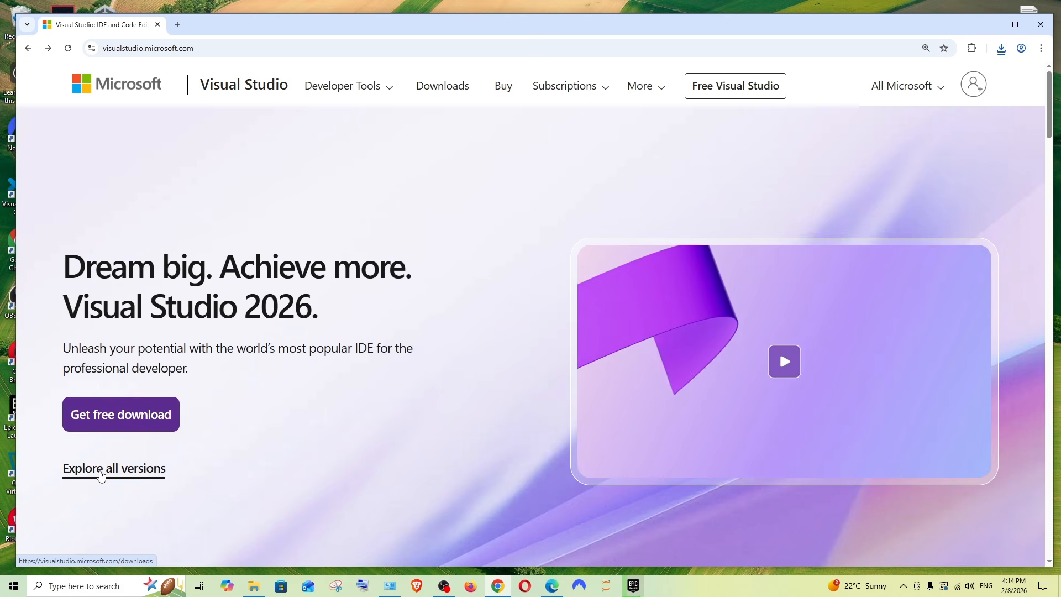
pyautogui.click(101, 474)
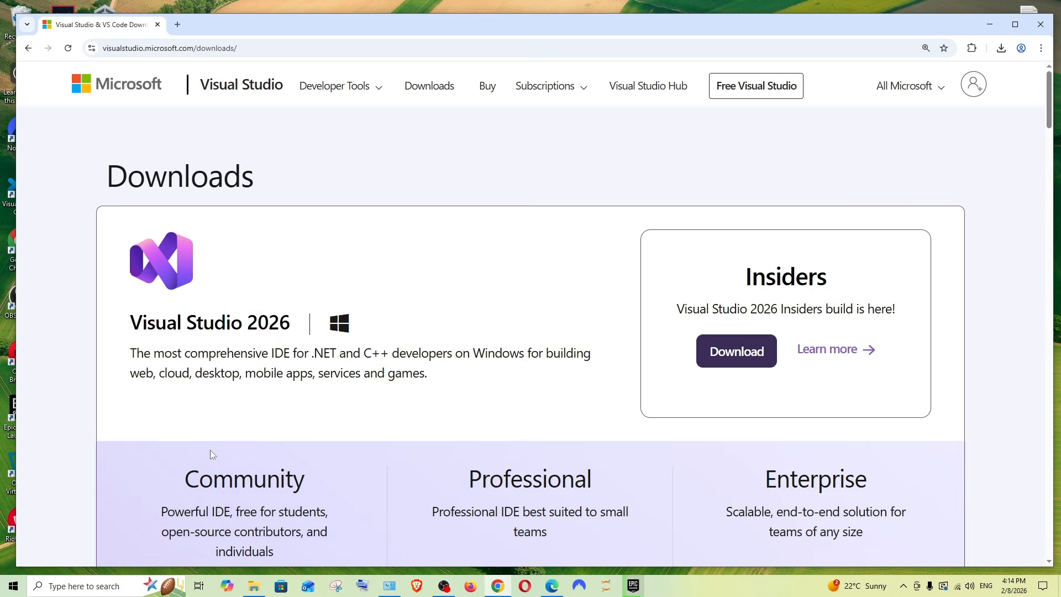
pyautogui.scroll(-3, 320, 377)
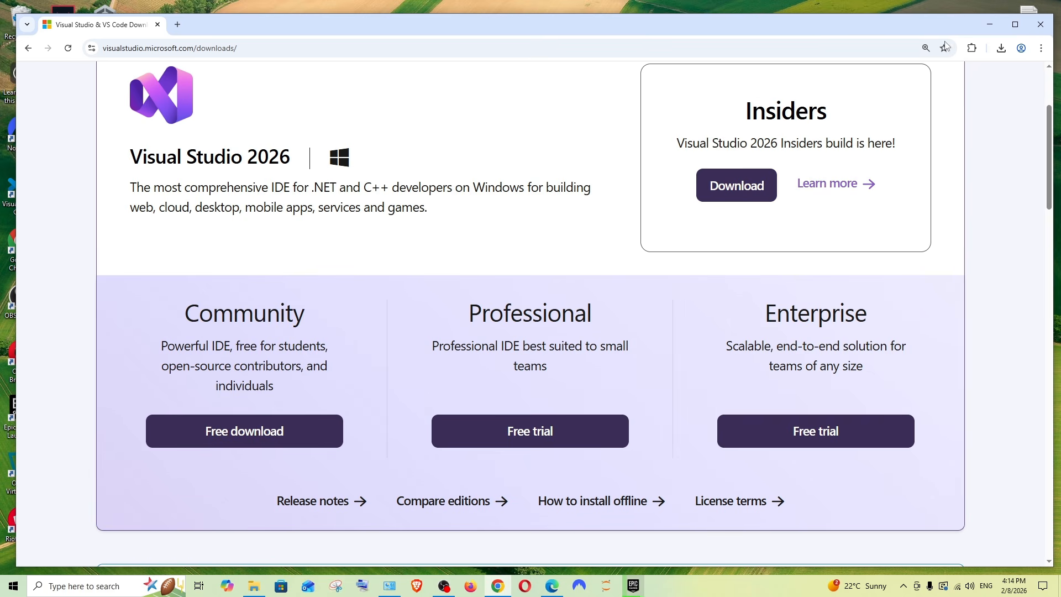
# - Run the downloaded Visual Studio installer file from the browser's recent downloads
pyautogui.click(1001, 50)
pyautogui.click(1000, 414)
pyautogui.click(1000, 49)
pyautogui.click(899, 135)
pyautogui.scroll(-2, 801, 248)
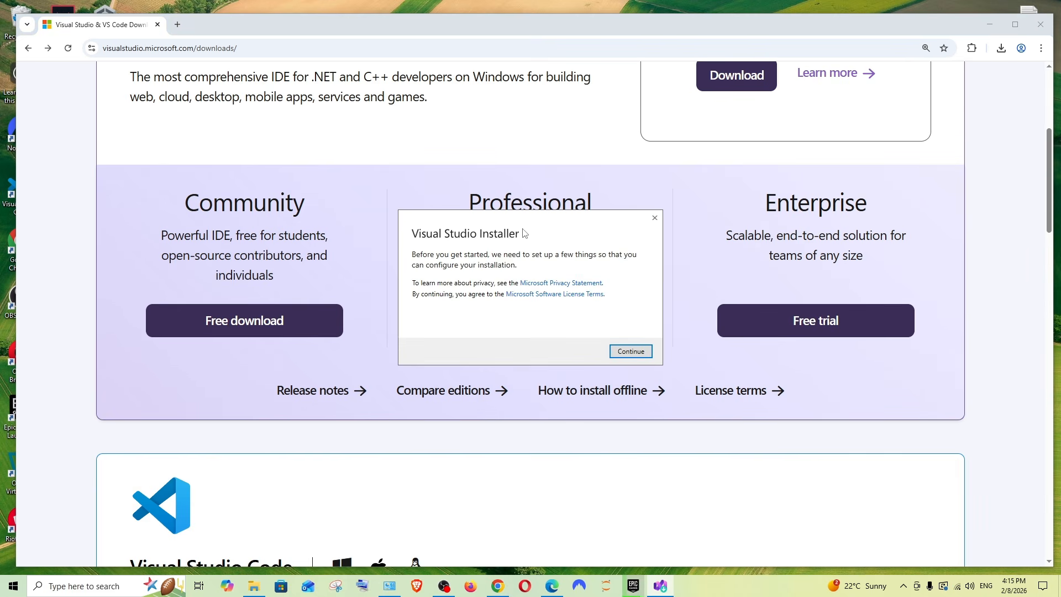
# - Continue past the installer's setup notice and choose to select workloads and components manually for Visual Studio Community 2026
pyautogui.click(629, 351)
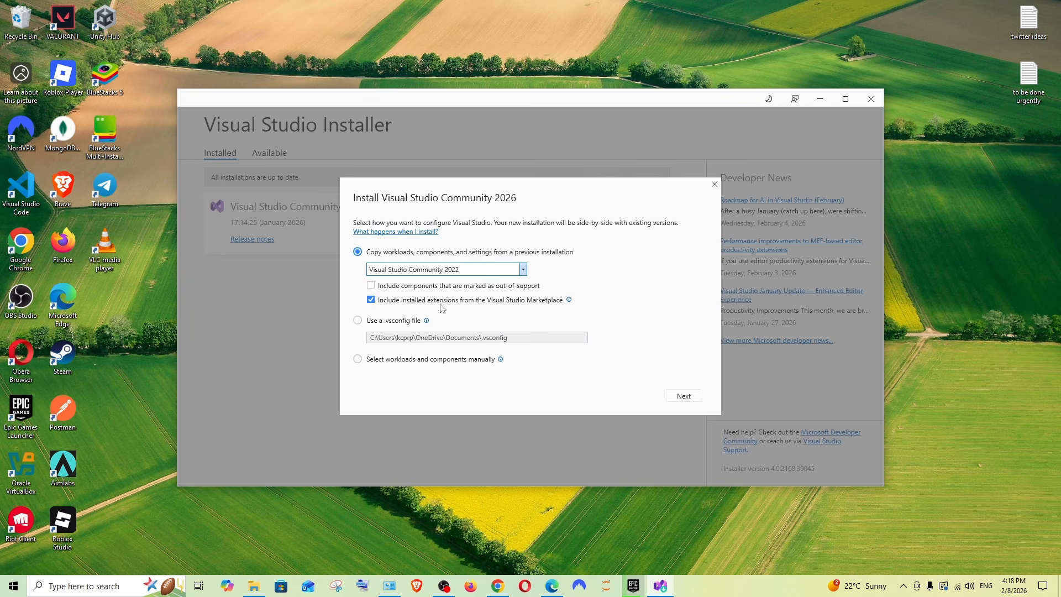
pyautogui.click(357, 360)
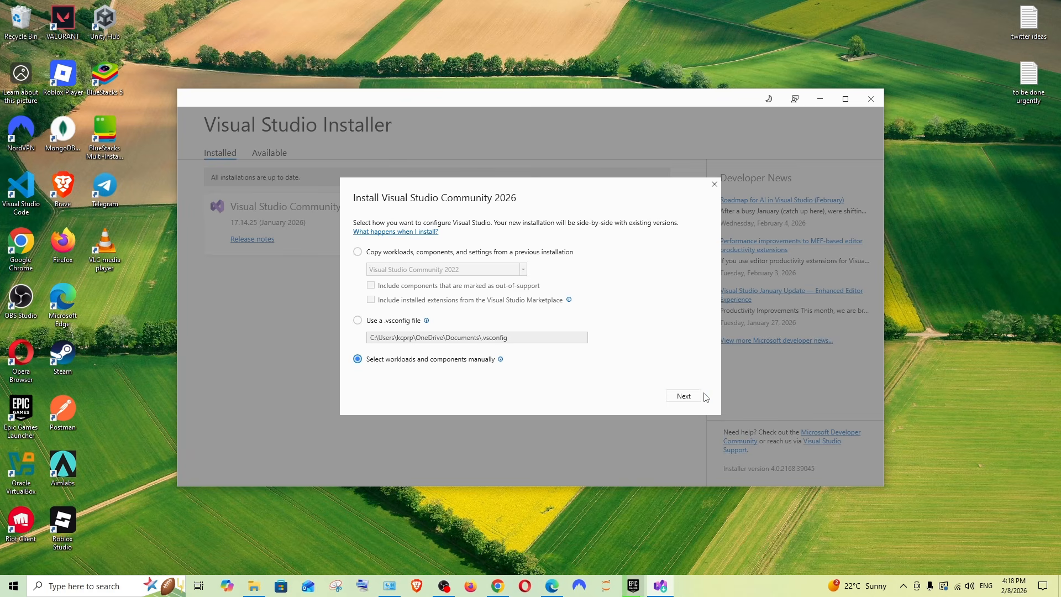
pyautogui.click(685, 396)
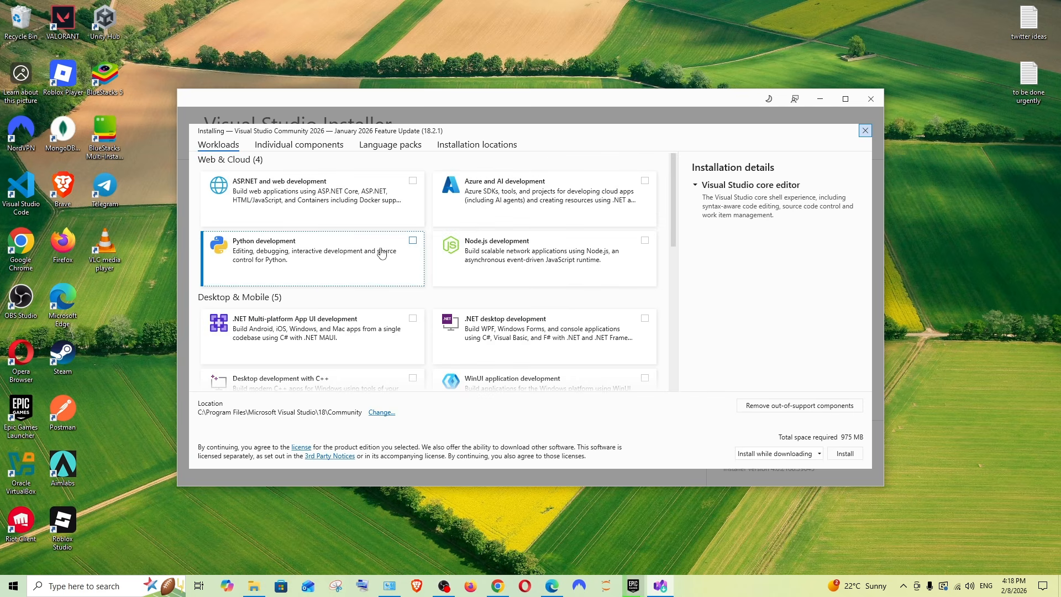
# - Review the available workloads and select ASP.NET and web development plus .NET desktop development
pyautogui.scroll(-8, 319, 288)
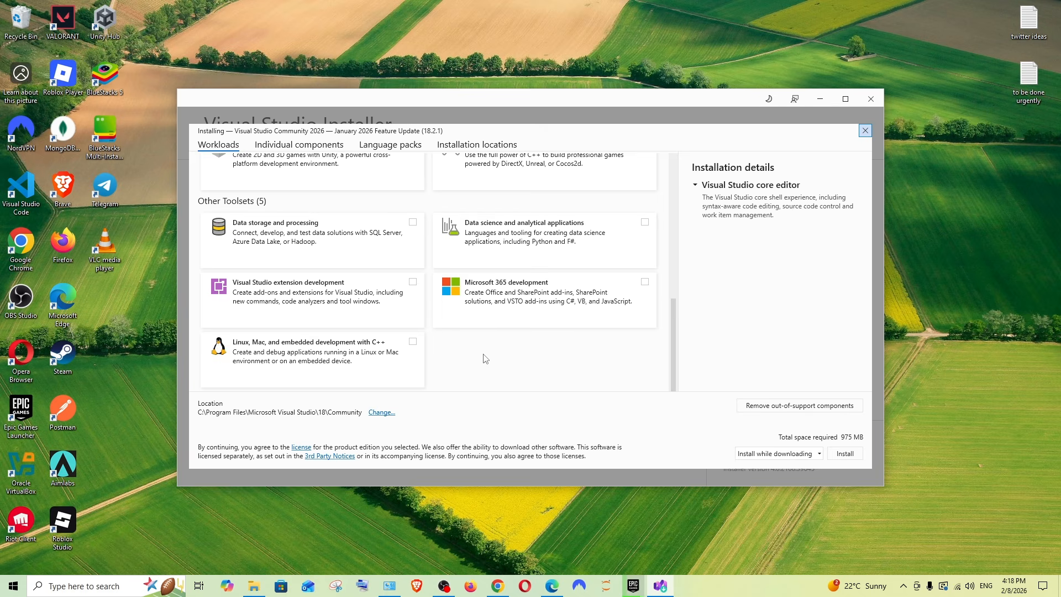
pyautogui.scroll(8, 485, 359)
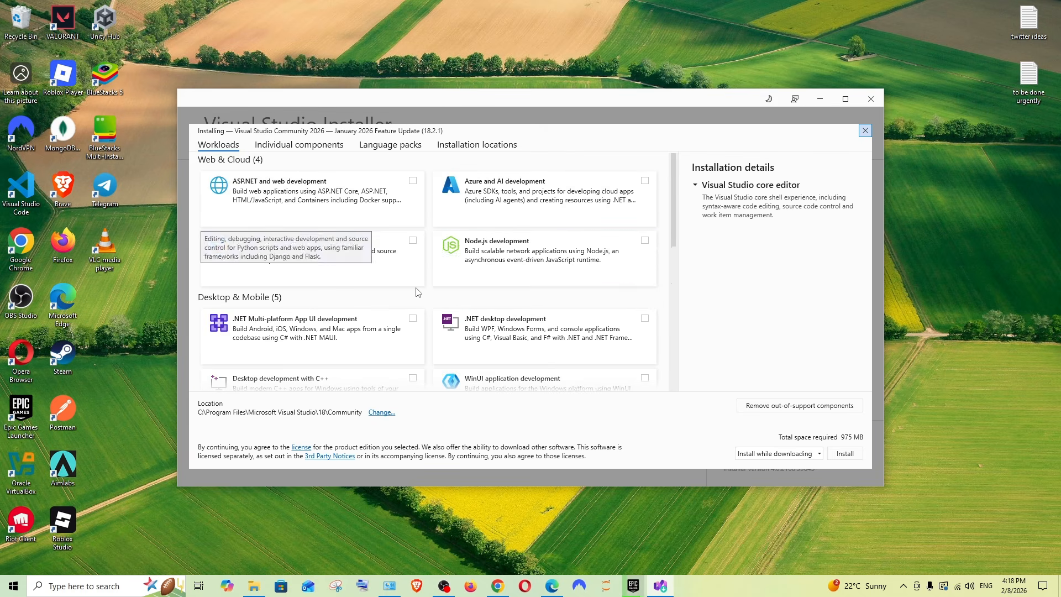
pyautogui.scroll(-3, 398, 279)
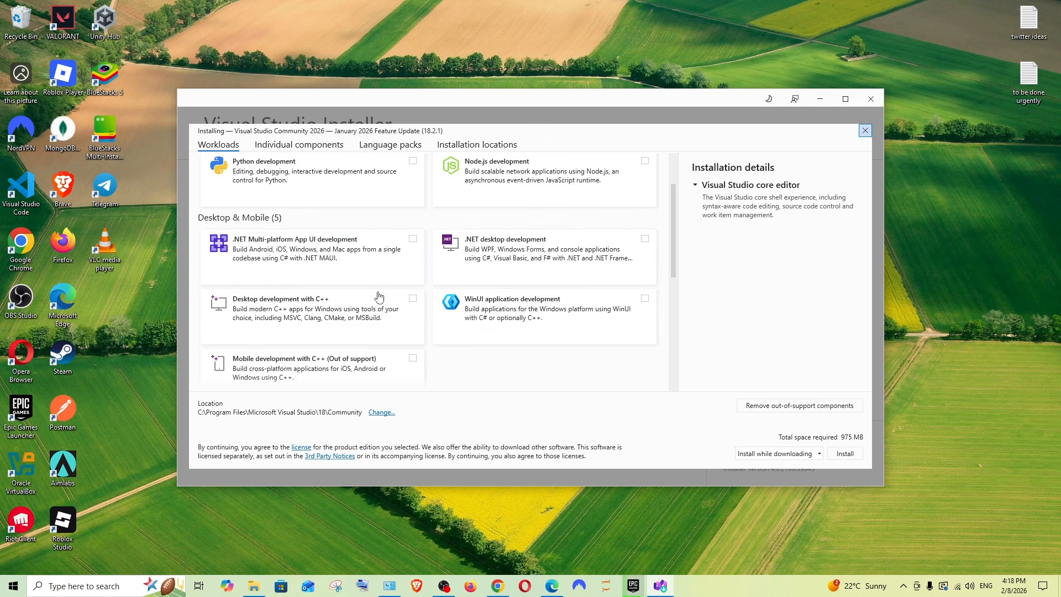
pyautogui.scroll(-2, 379, 291)
pyautogui.scroll(-4, 342, 305)
pyautogui.scroll(-5, 312, 303)
pyautogui.scroll(5, 516, 356)
pyautogui.scroll(9, 518, 358)
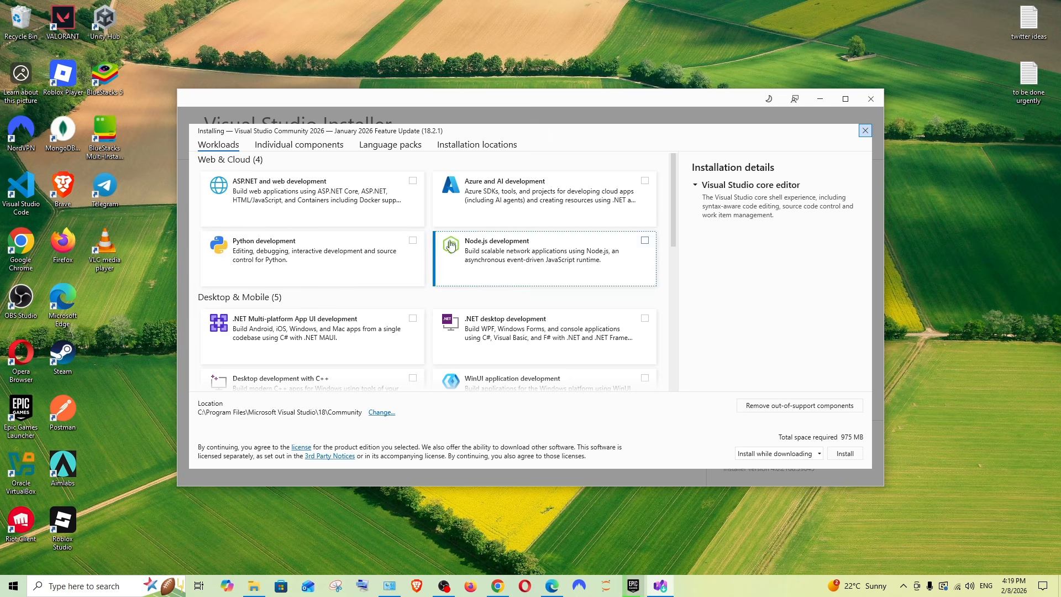
pyautogui.click(413, 182)
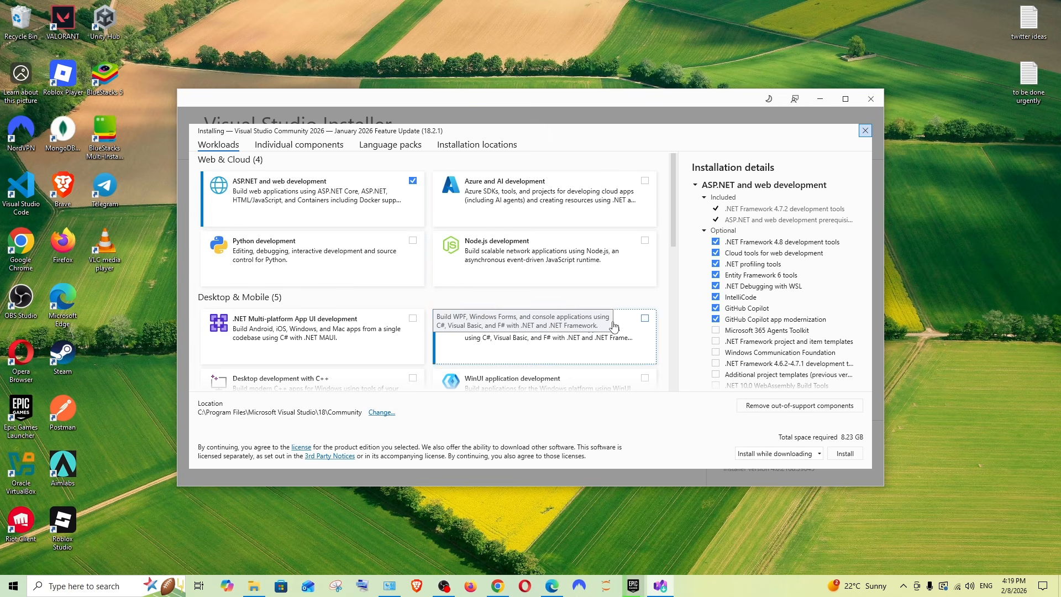
pyautogui.click(644, 319)
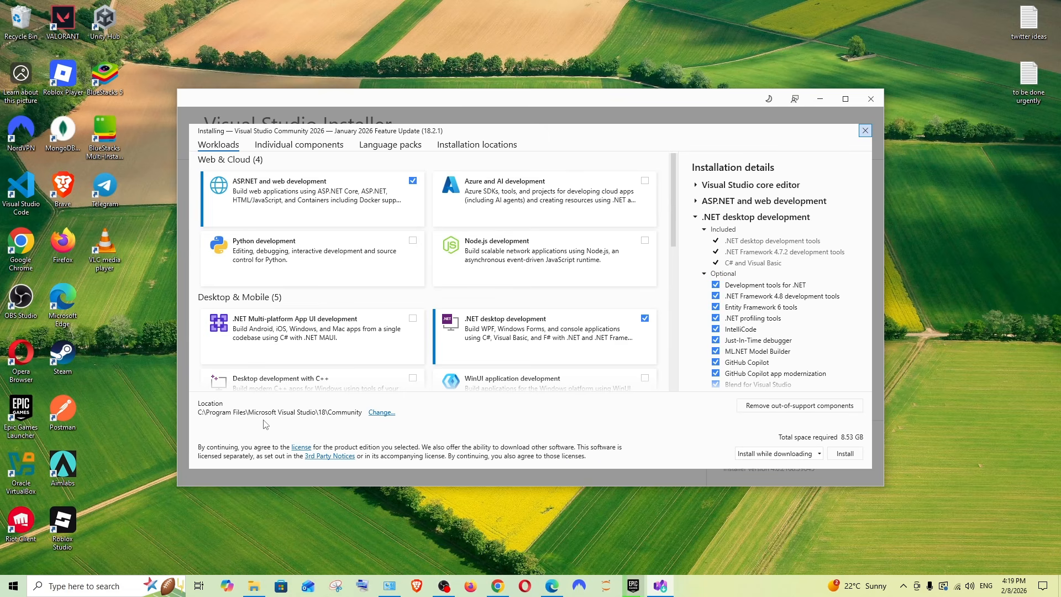
# - Browse for a new product installation location on New Volume (D:) and create a folder named "visual studio" there
pyautogui.click(380, 415)
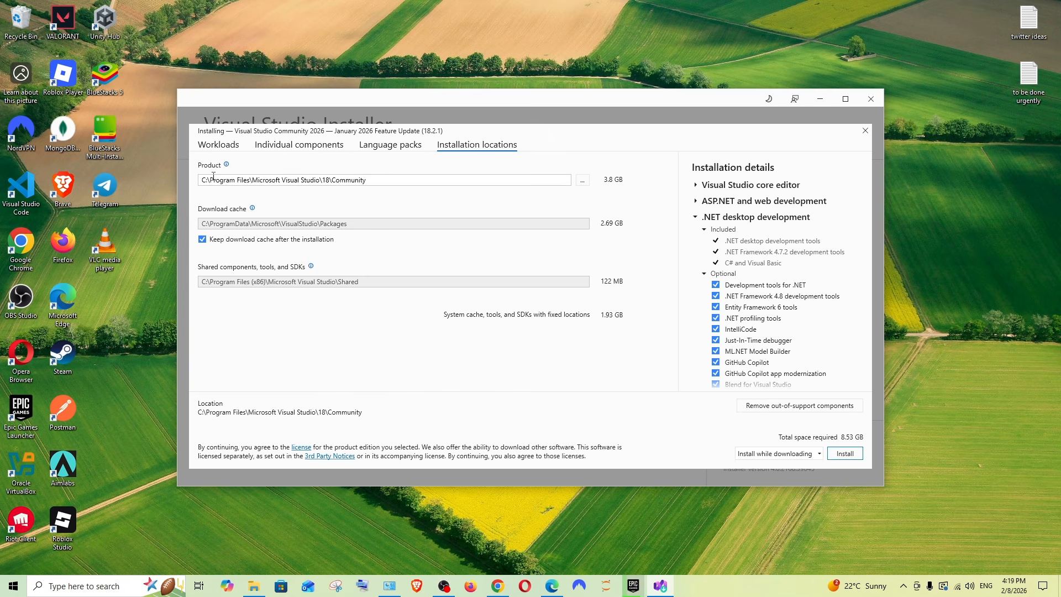
pyautogui.click(586, 184)
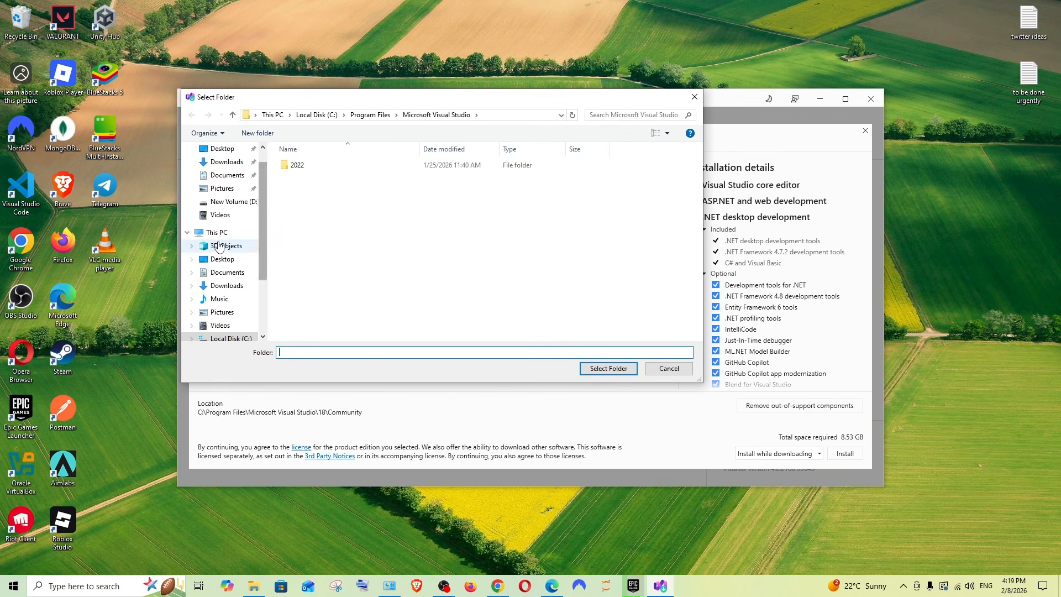
pyautogui.scroll(-2, 226, 249)
pyautogui.click(235, 299)
pyautogui.scroll(-3, 319, 303)
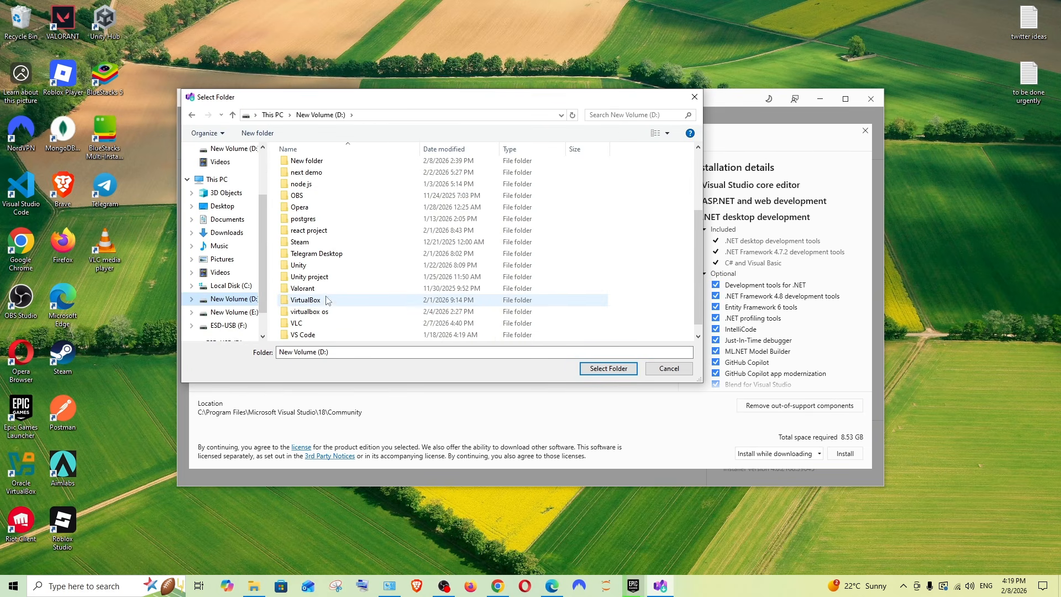
pyautogui.rightClick(641, 273)
pyautogui.moveTo(759, 412)
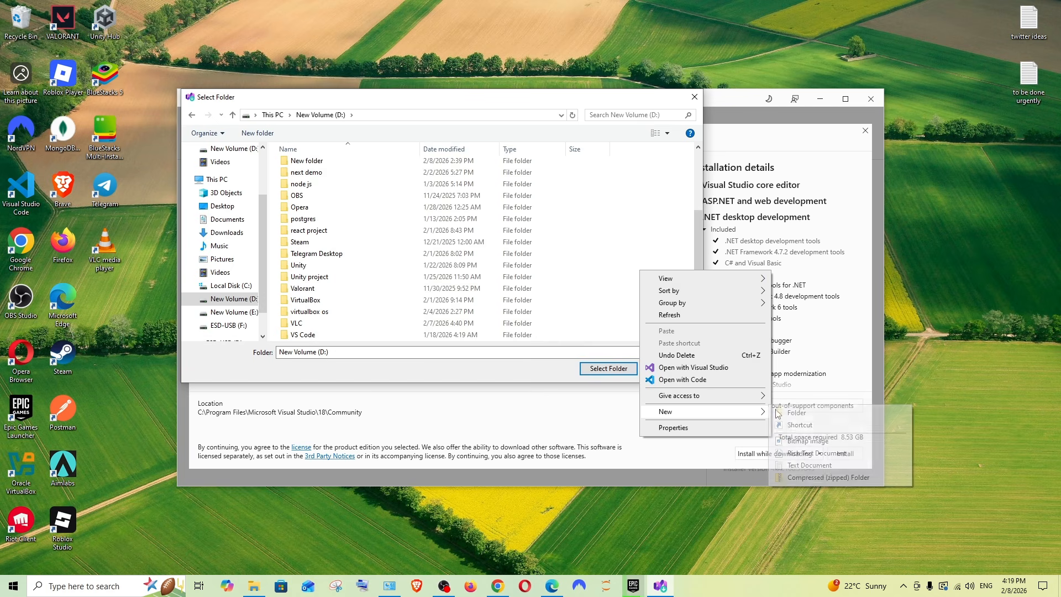
pyautogui.click(792, 412)
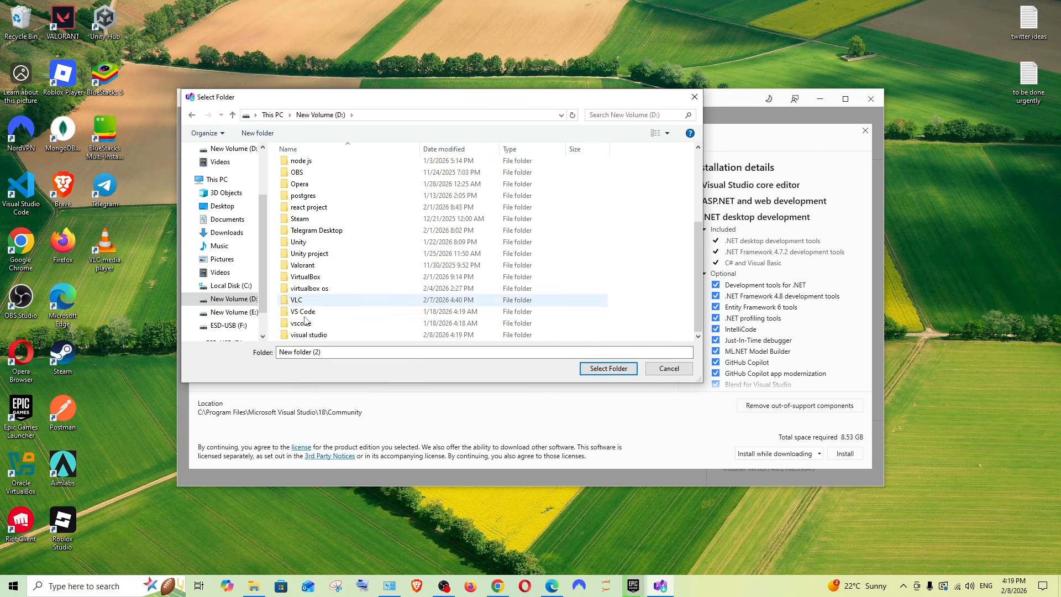
# - Set the product installation location to D:\visual studio and start the installation
pyautogui.click(307, 334)
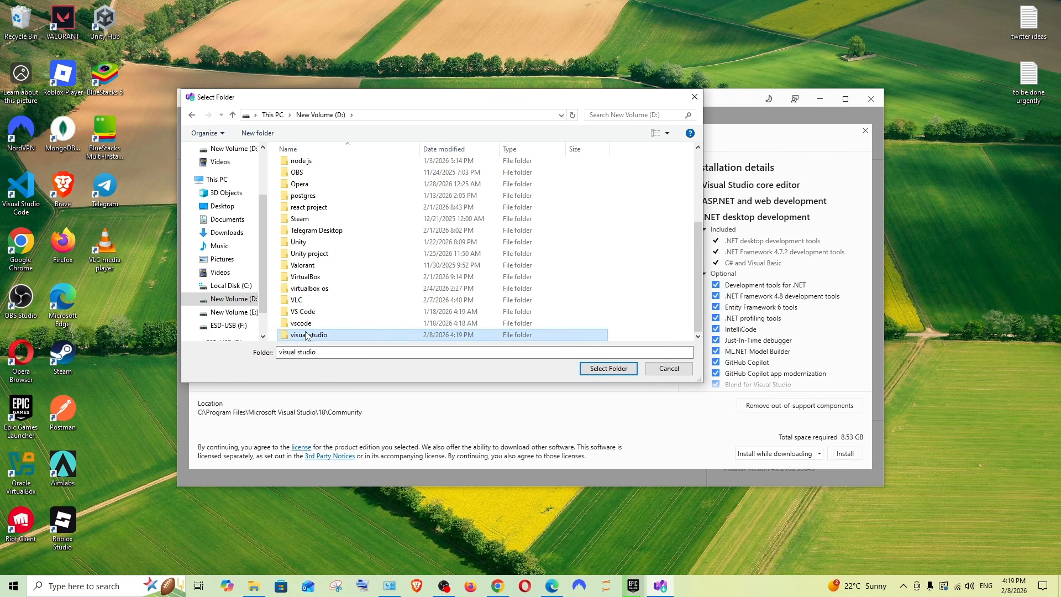
pyautogui.click(610, 369)
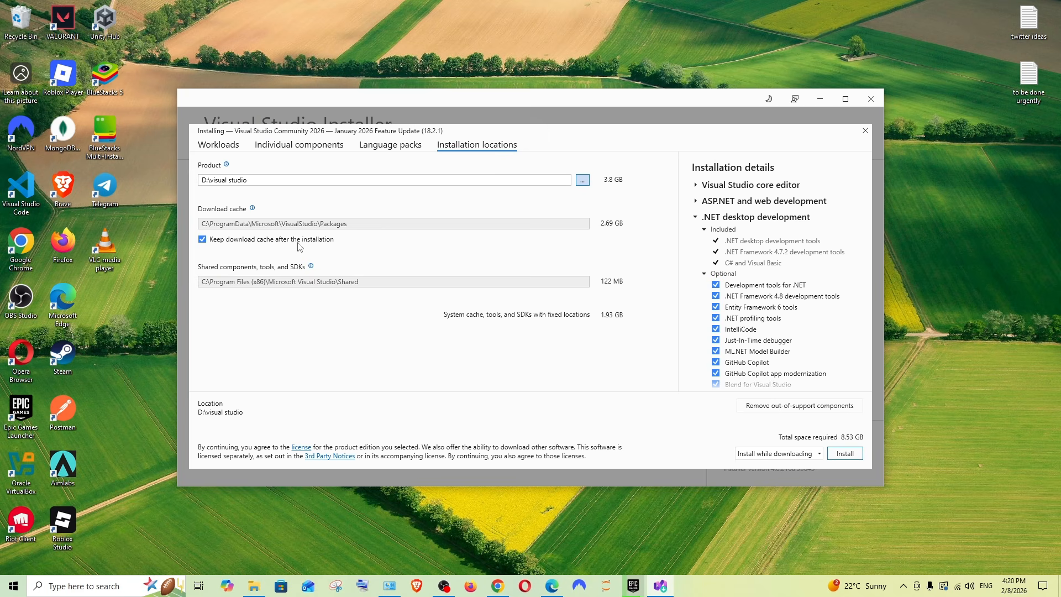
pyautogui.click(845, 454)
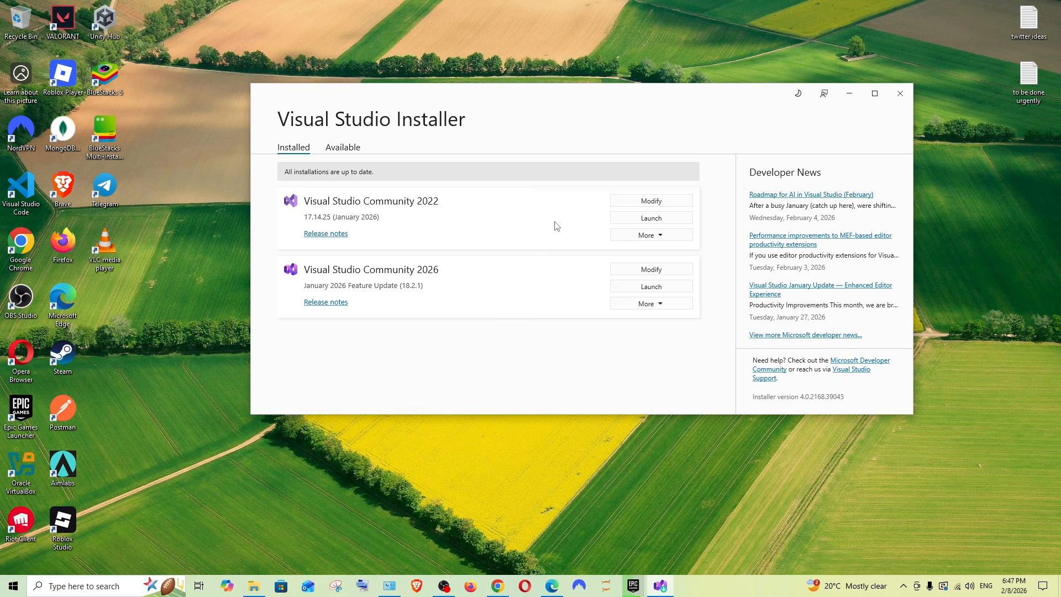
# - Launch Visual Studio Community 2026 and skip the account sign-in
pyautogui.click(641, 286)
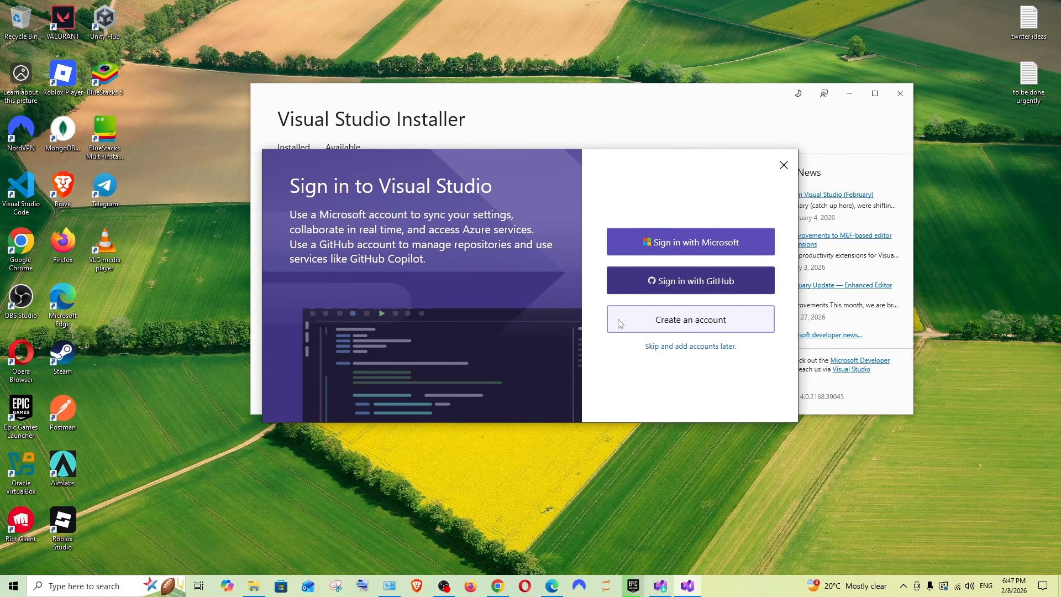
pyautogui.click(679, 347)
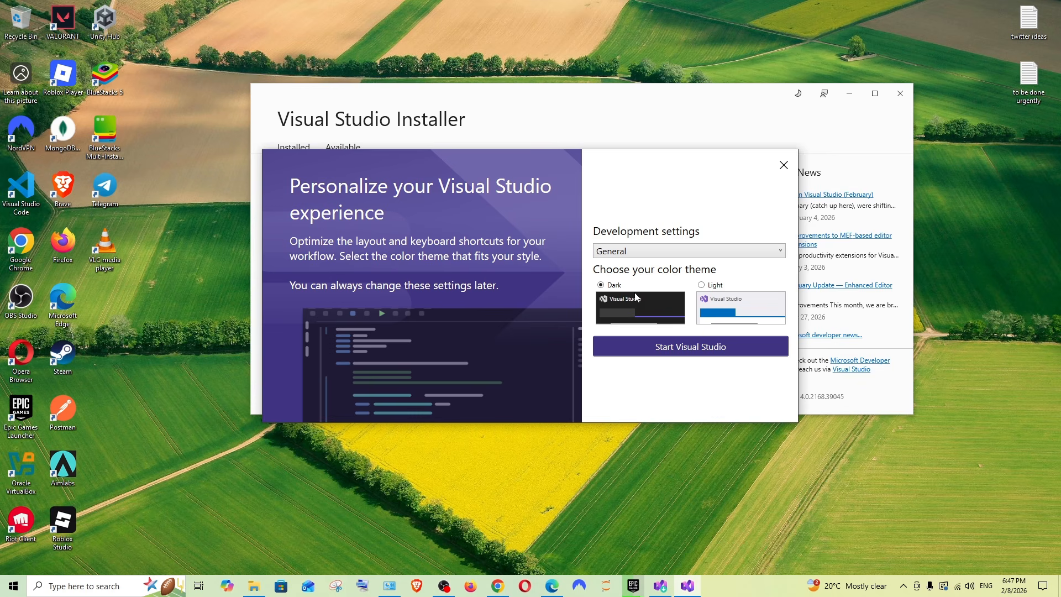
# - Review the development settings options, keep General with the Dark color theme, and start Visual Studio
pyautogui.click(650, 253)
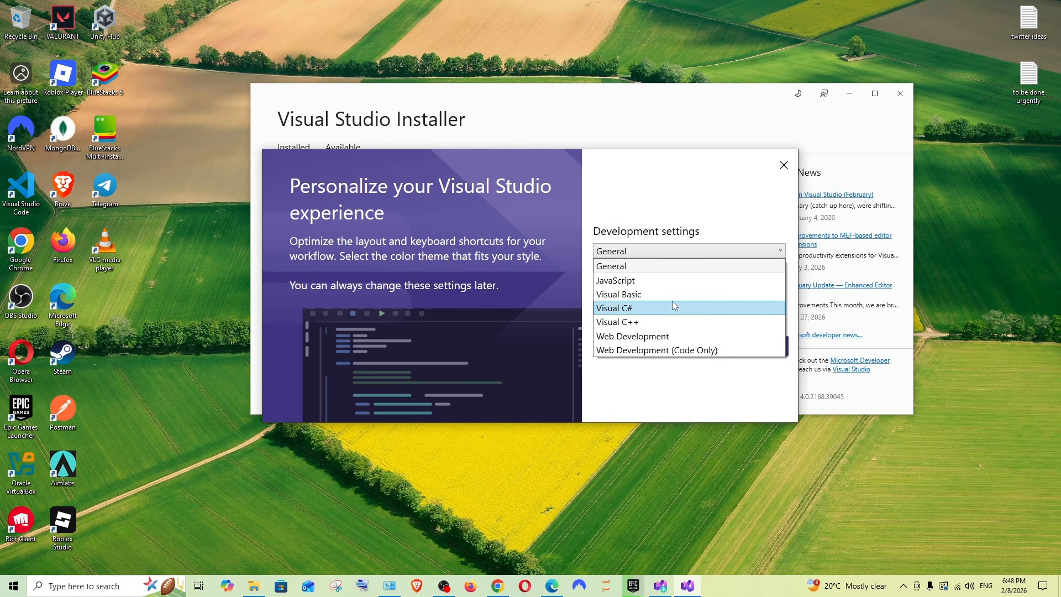
pyautogui.click(694, 184)
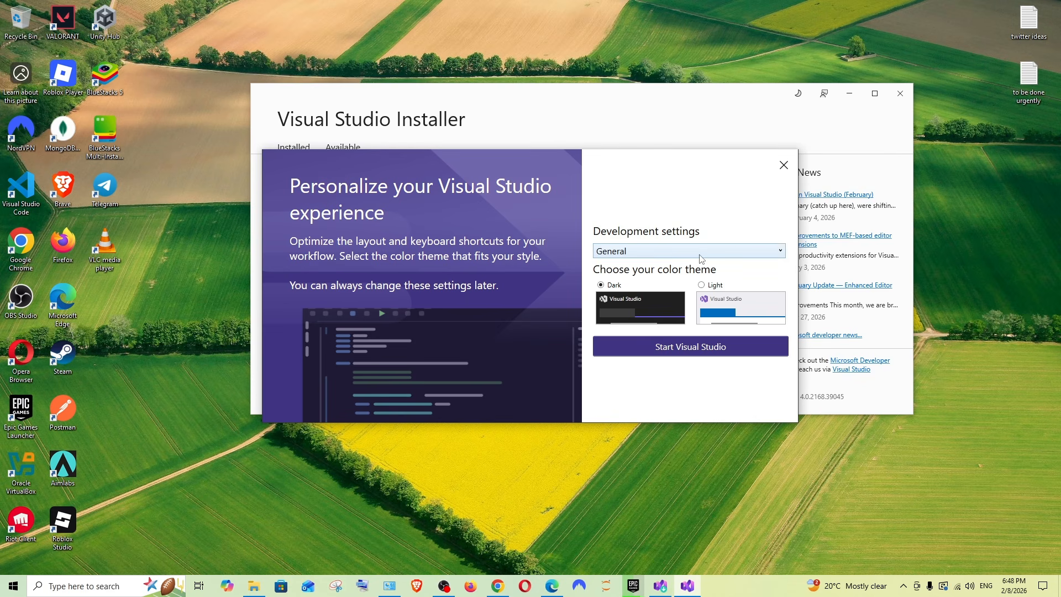
pyautogui.click(684, 348)
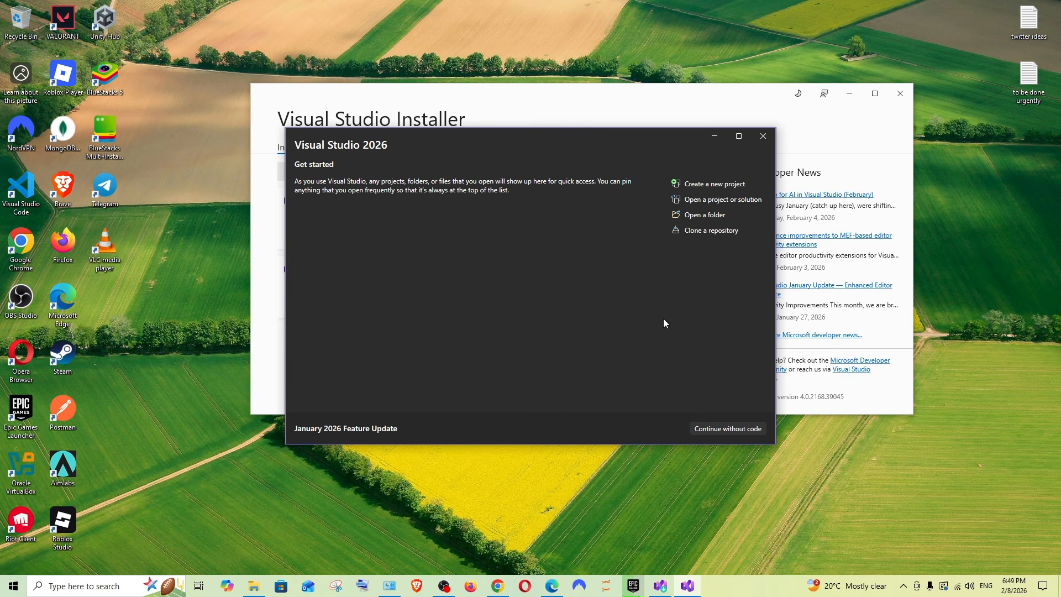
# - Continue into the IDE without code, then reposition and enlarge its window on the desktop
pyautogui.click(728, 428)
pyautogui.moveTo(419, 9); pyautogui.dragTo(436, 31)
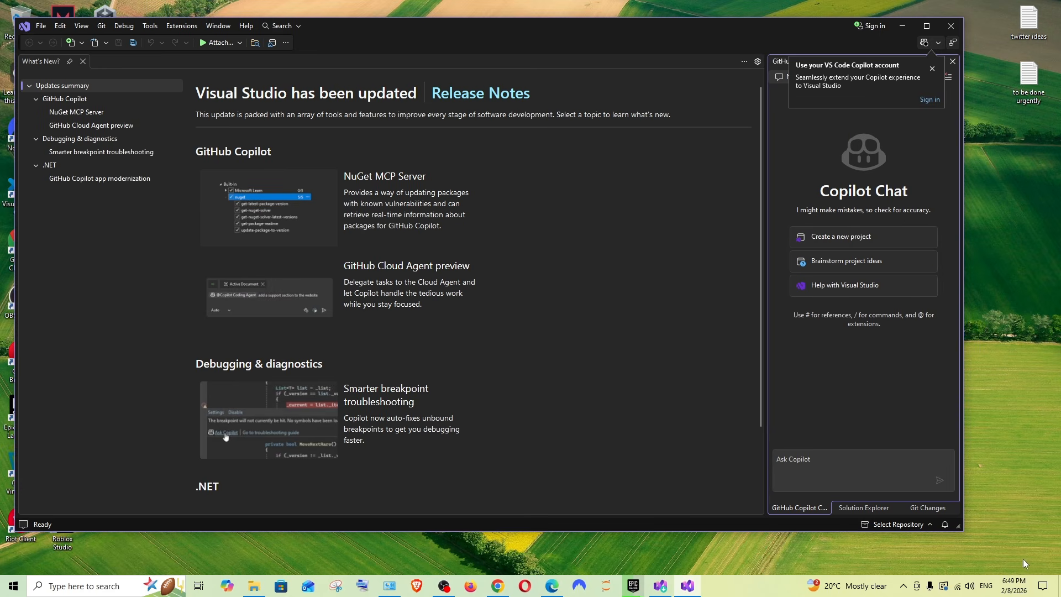
pyautogui.moveTo(962, 531); pyautogui.dragTo(1002, 555)
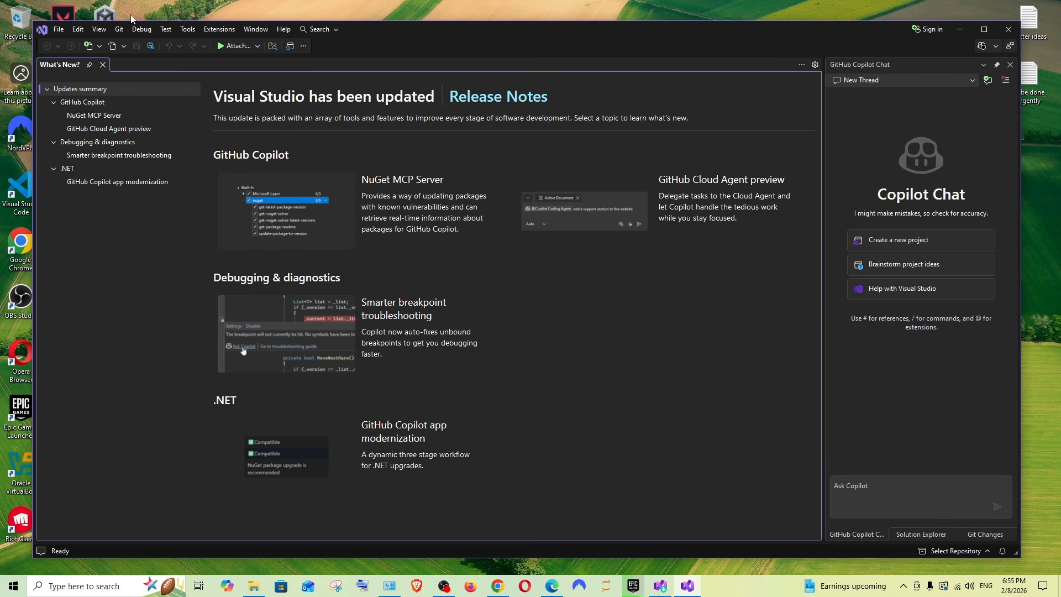
# - Start a new project or solution and shift the project creation dialog slightly
pyautogui.click(62, 33)
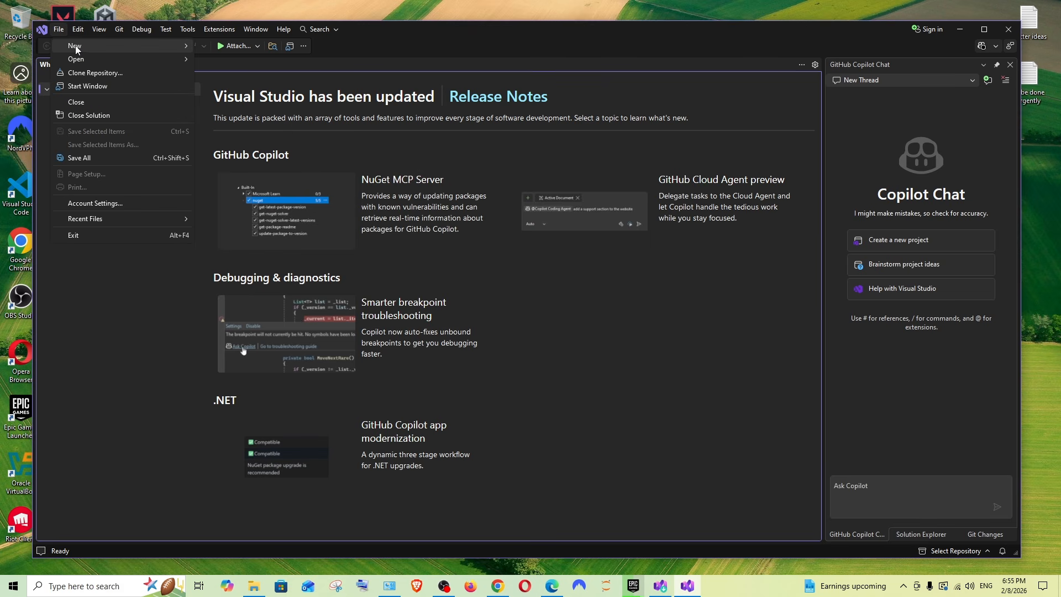
pyautogui.moveTo(118, 45)
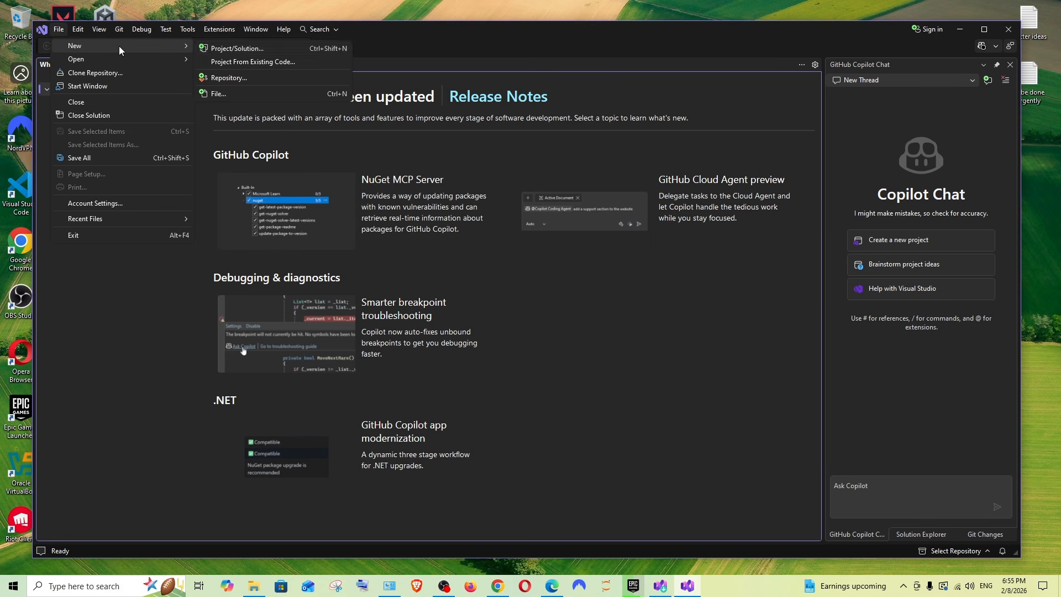
pyautogui.click(233, 52)
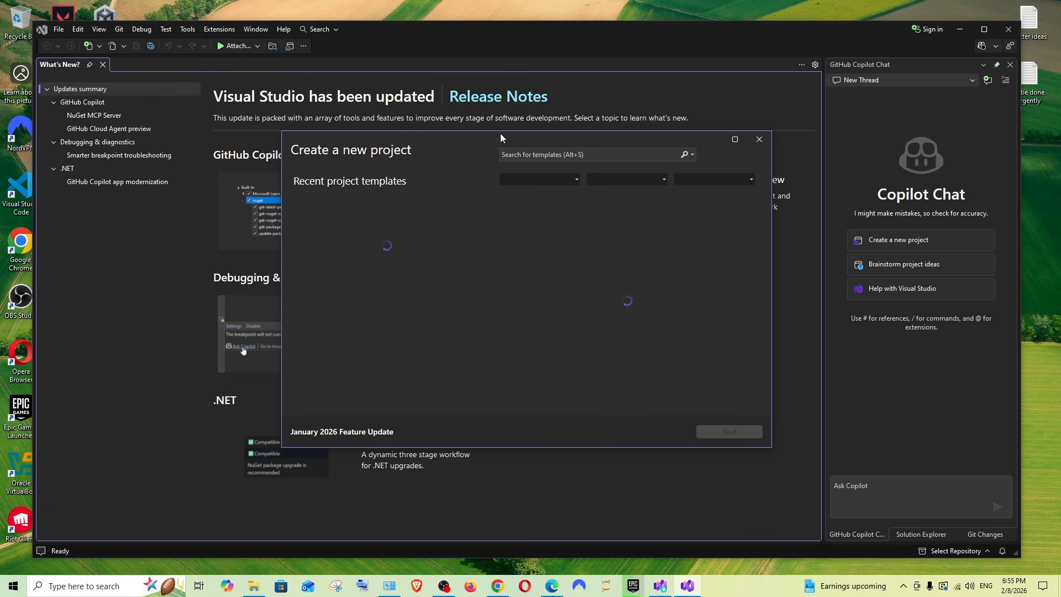
pyautogui.moveTo(502, 133); pyautogui.dragTo(508, 145)
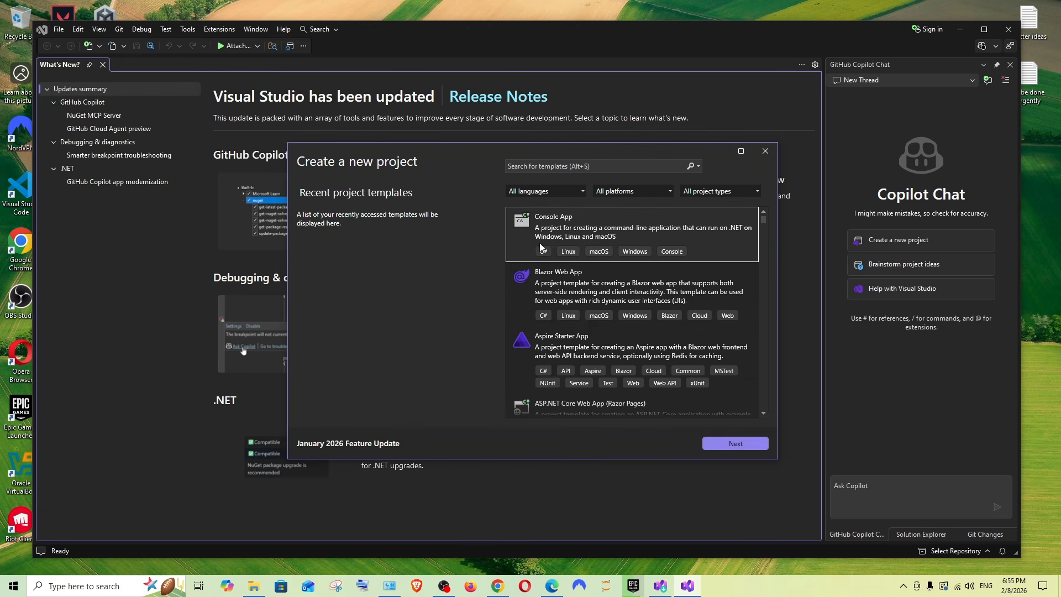
# - Check the available language filters and the Azure project templates, and reset the platform filter to All platforms
pyautogui.scroll(1, 564, 238)
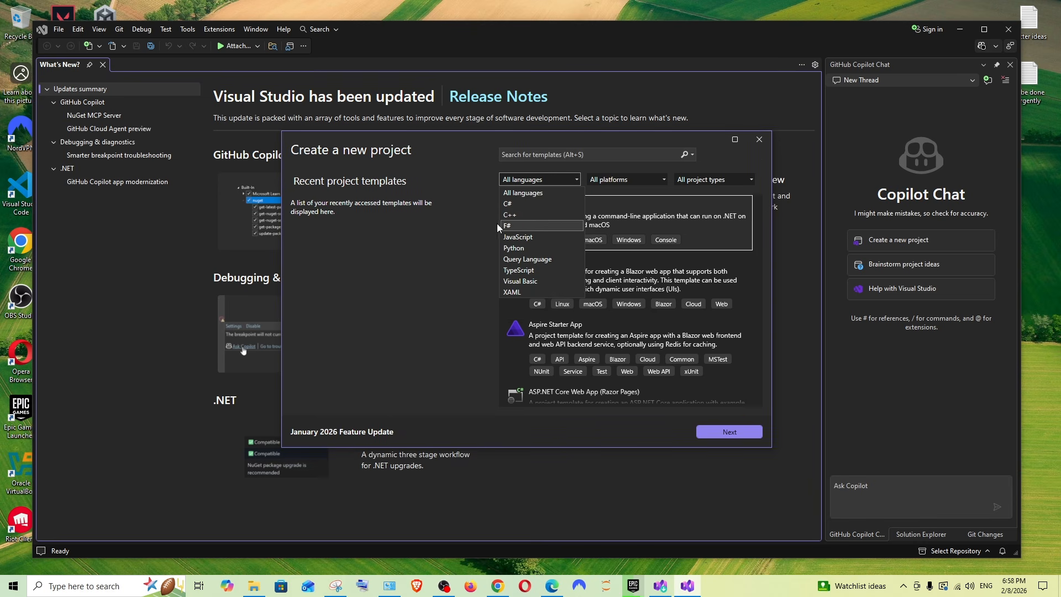
pyautogui.click(468, 228)
pyautogui.click(623, 182)
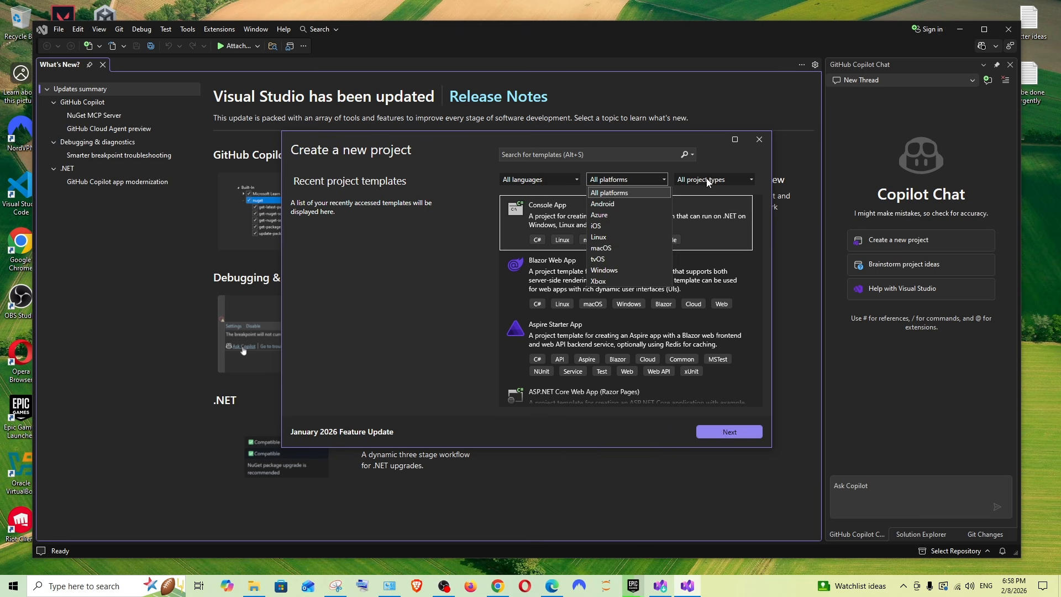
pyautogui.click(602, 214)
pyautogui.scroll(-1, 619, 229)
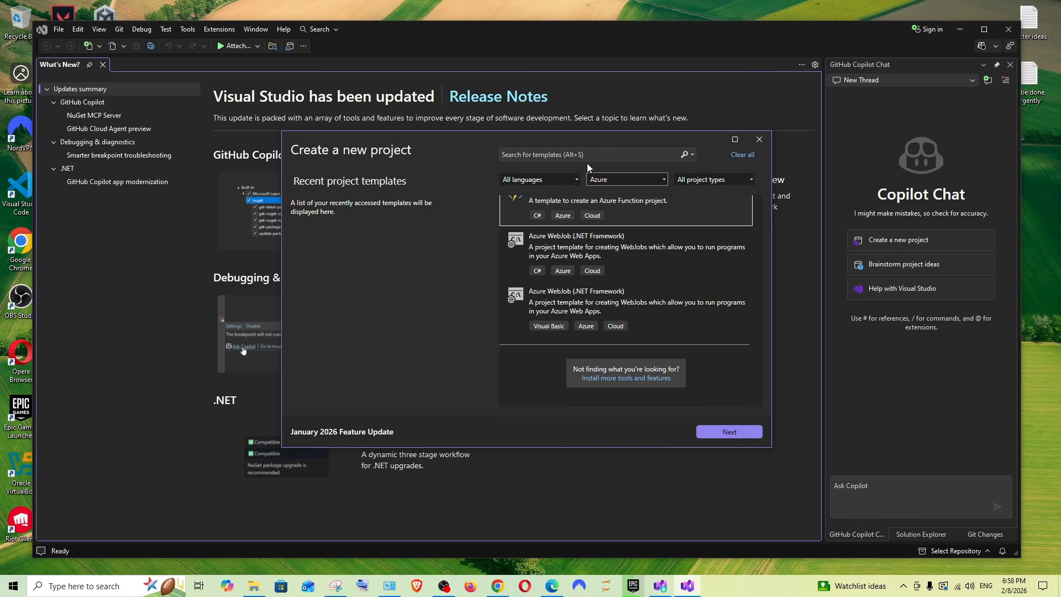
pyautogui.scroll(1, 590, 237)
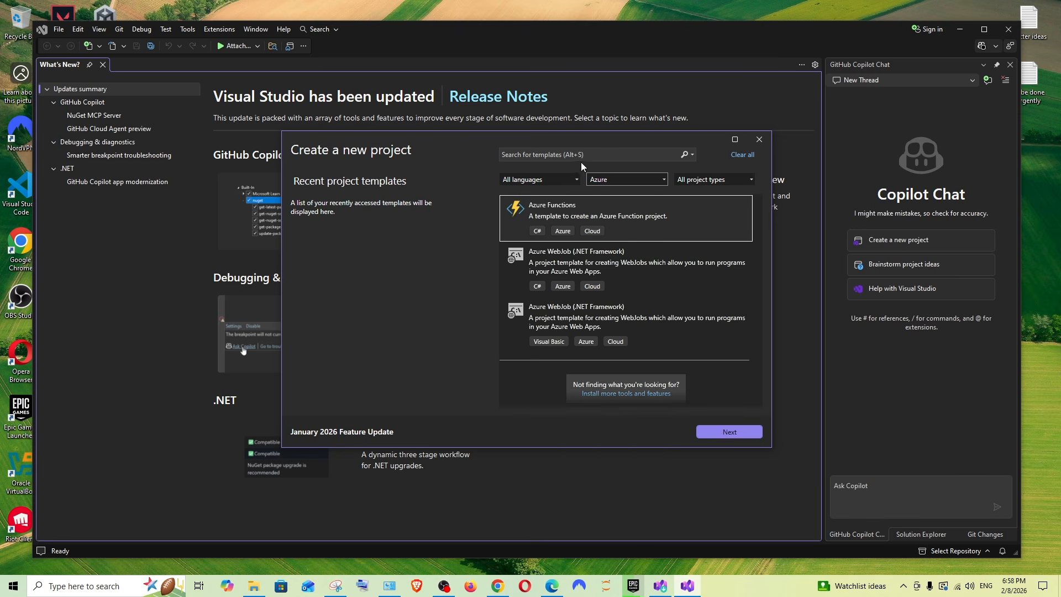
pyautogui.click(605, 179)
pyautogui.click(602, 194)
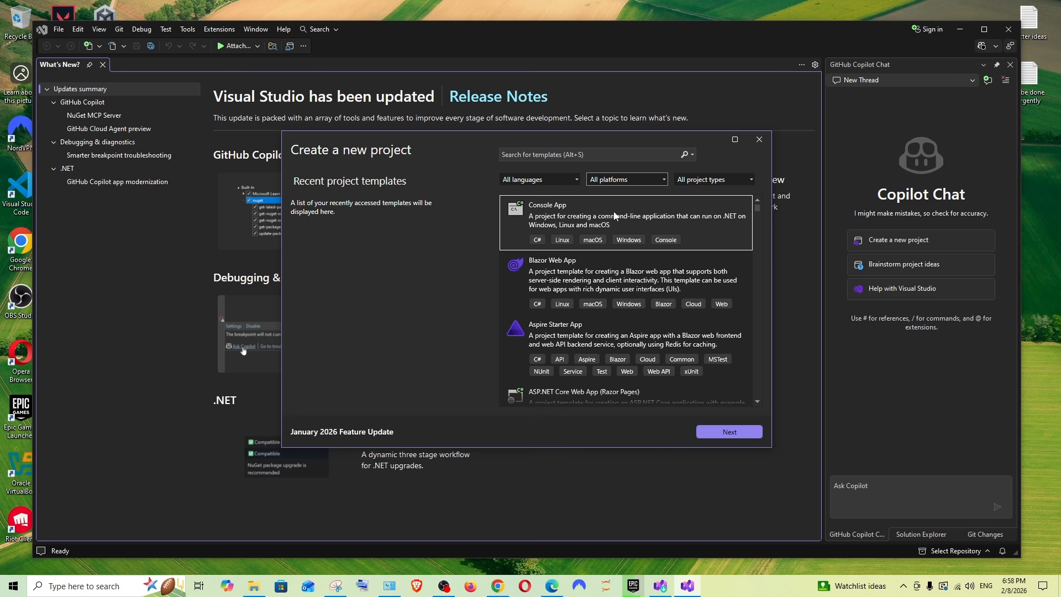
# - Create a C# Console App project named ConsoleApp1 in a new solution, keeping the default location and the .NET 10.0 (Long Term Support) framework
pyautogui.click(564, 213)
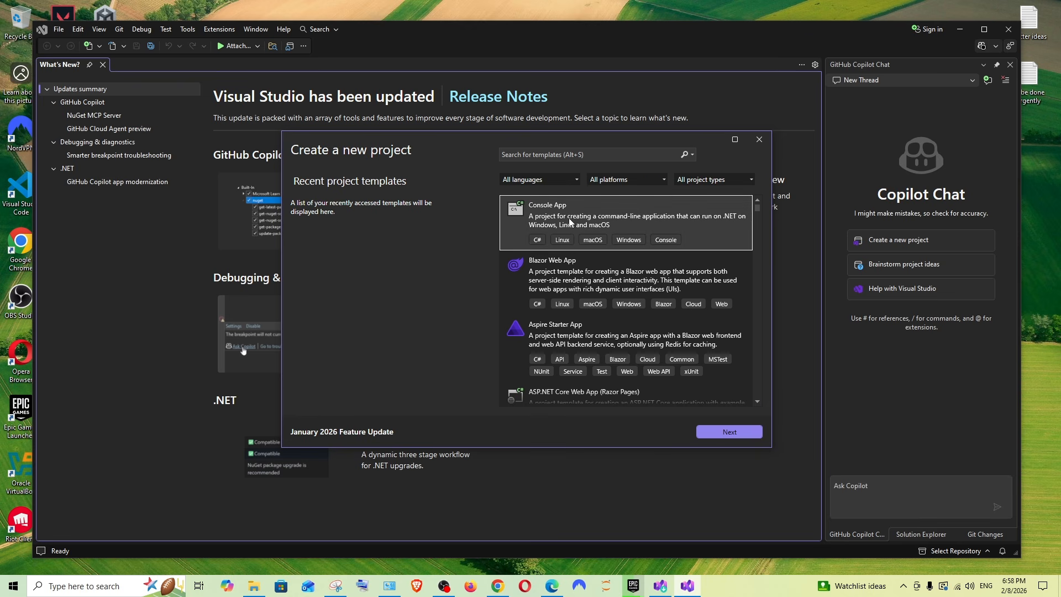
pyautogui.click(729, 431)
pyautogui.click(376, 216)
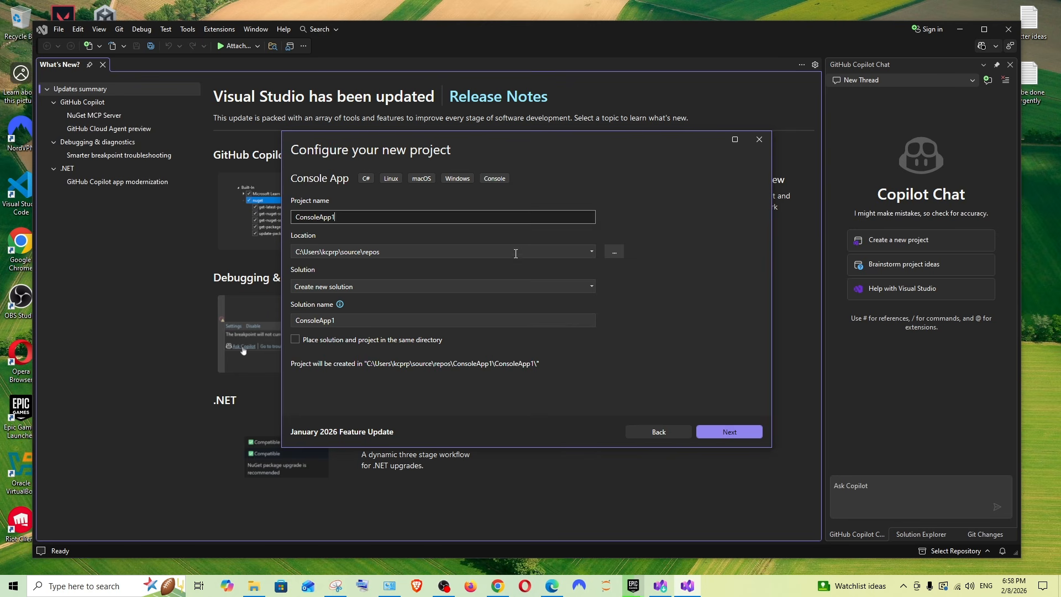
pyautogui.click(724, 432)
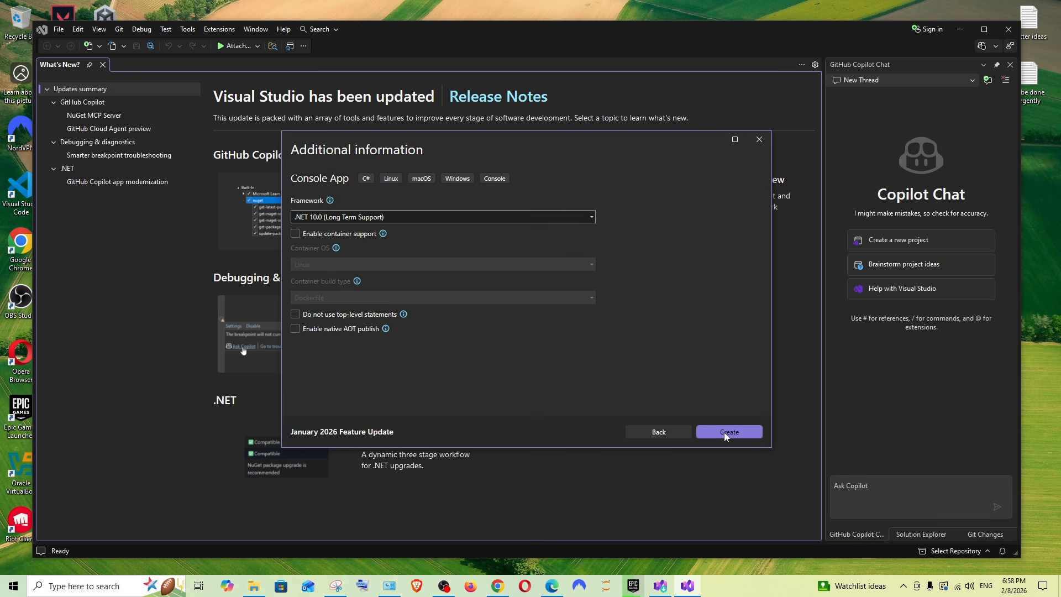
pyautogui.click(723, 432)
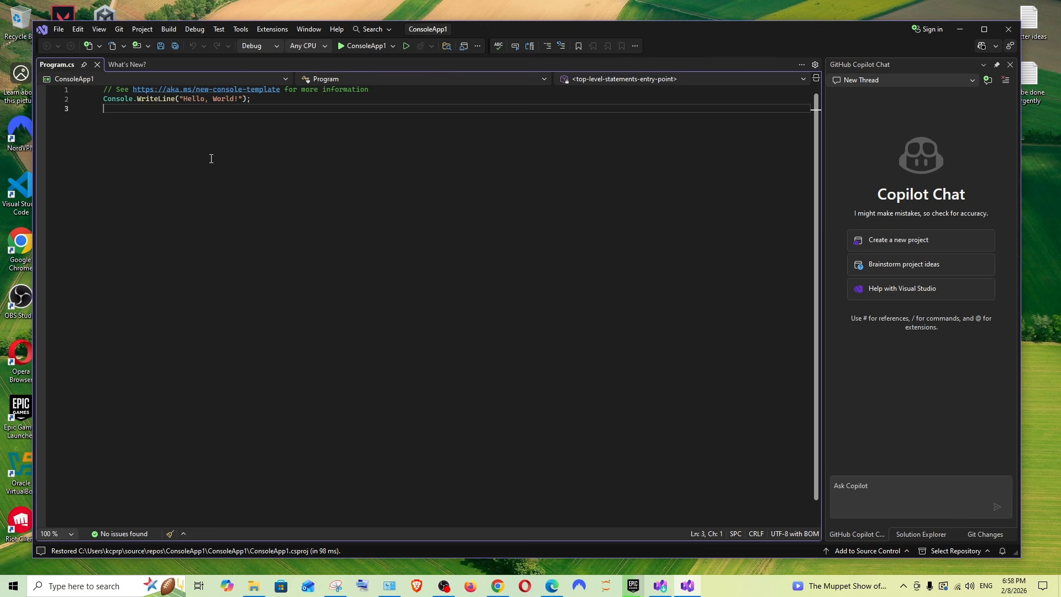
# - Run ConsoleApp1 in the Debug configuration and close its debug console
pyautogui.keyDown('ctrl'); pyautogui.scroll(5, 225, 260); pyautogui.keyUp('ctrl')
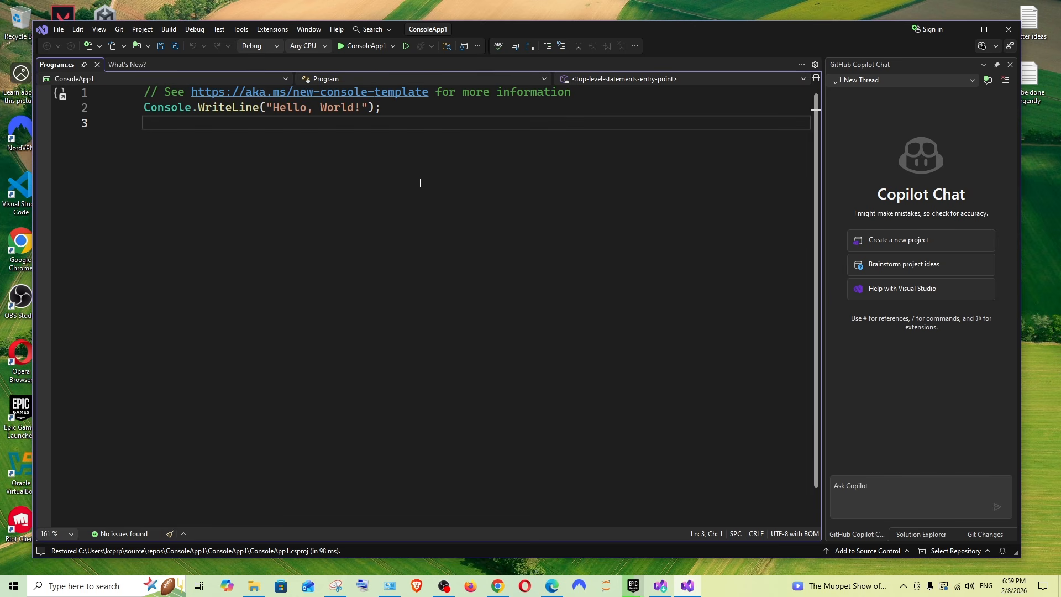
pyautogui.click(341, 46)
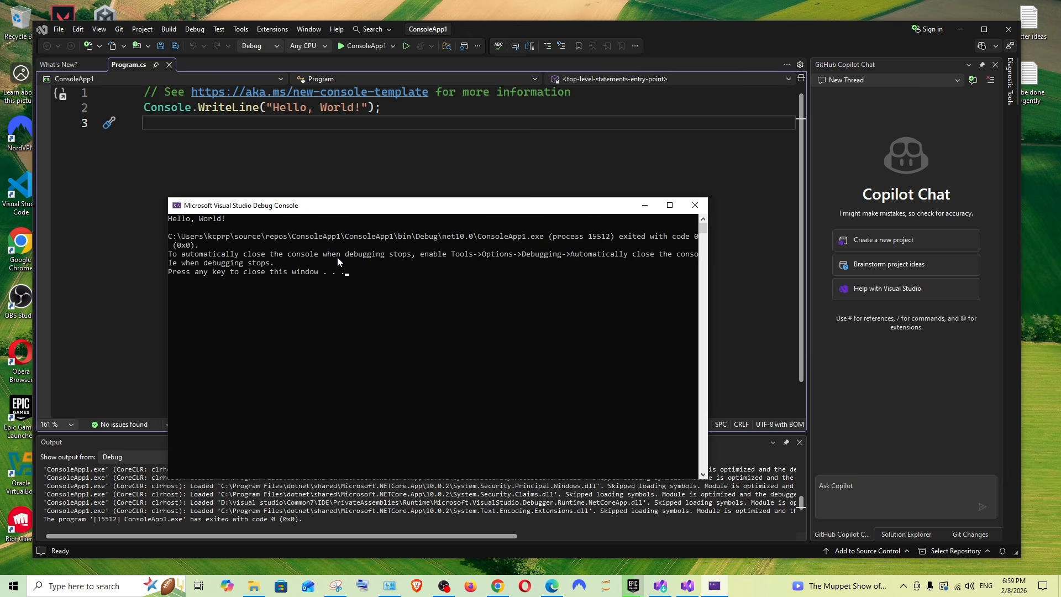
pyautogui.press('Return')
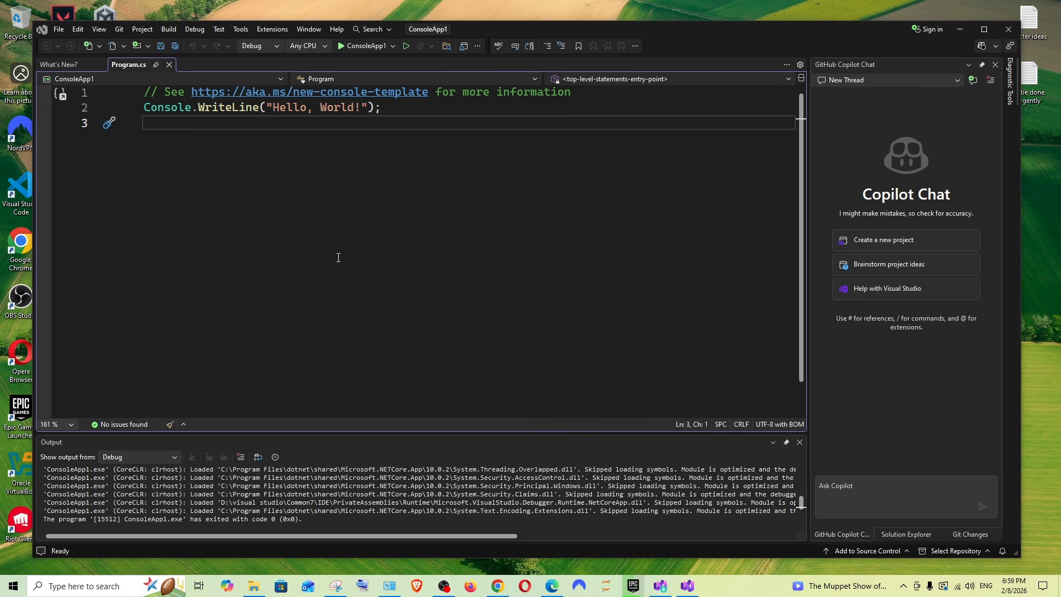